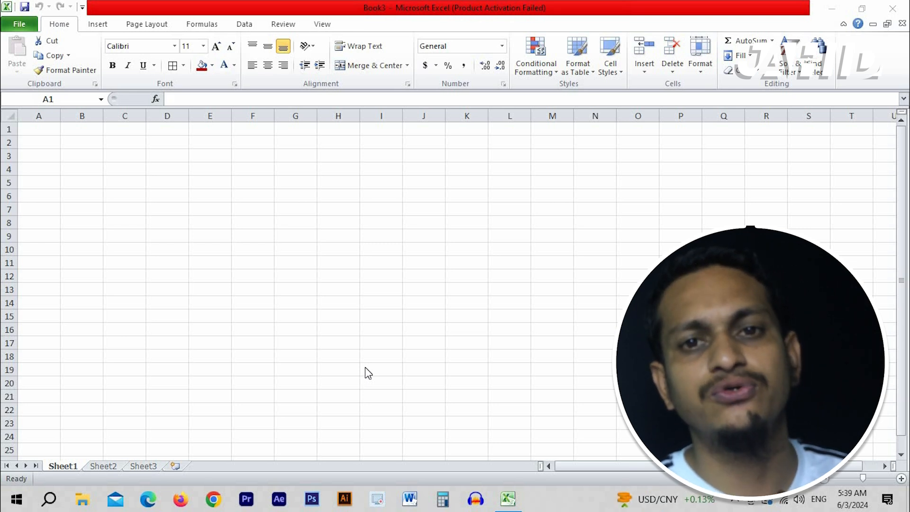
Enter 20 in cell C3 and 10 in cell D3
{"action": "left_click", "coordinate": [175, 208]}
{"action": "scroll", "coordinate": [391, 266], "scroll_direction": "up", "scroll_amount": 12, "text": "ctrl"}
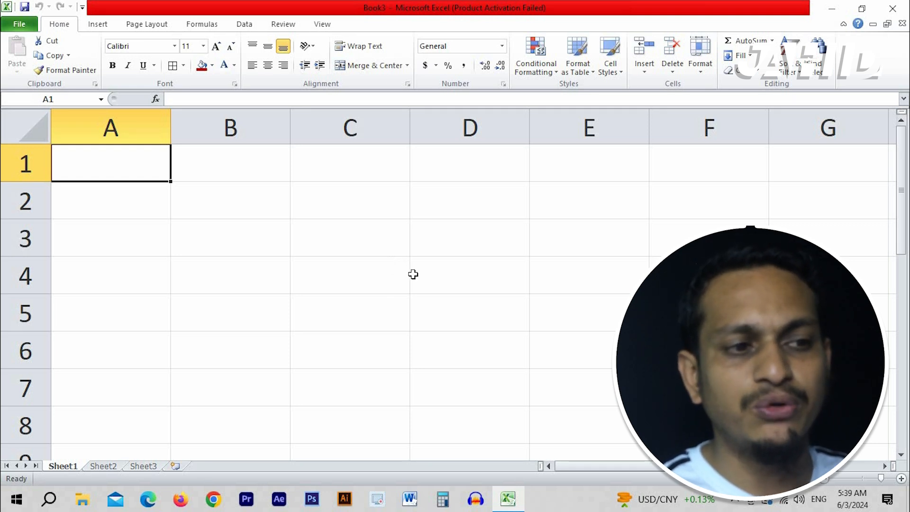
{"action": "scroll", "coordinate": [413, 274], "scroll_direction": "down", "scroll_amount": 1, "text": "ctrl"}
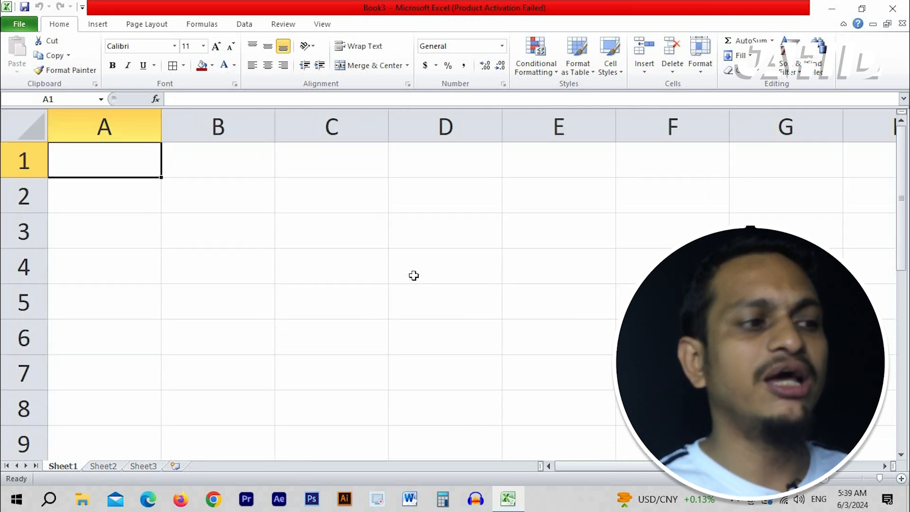
{"action": "scroll", "coordinate": [416, 276], "scroll_direction": "up", "scroll_amount": 1, "text": "ctrl"}
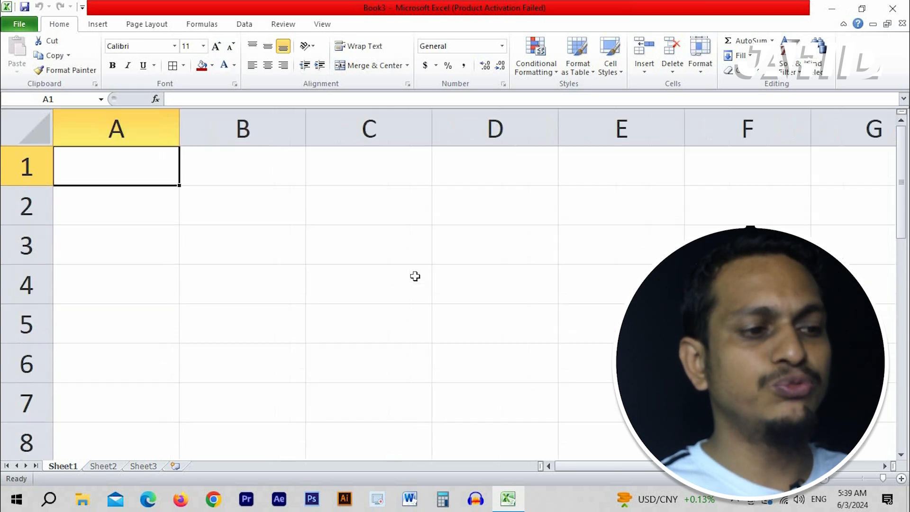
{"action": "left_click", "coordinate": [397, 242]}
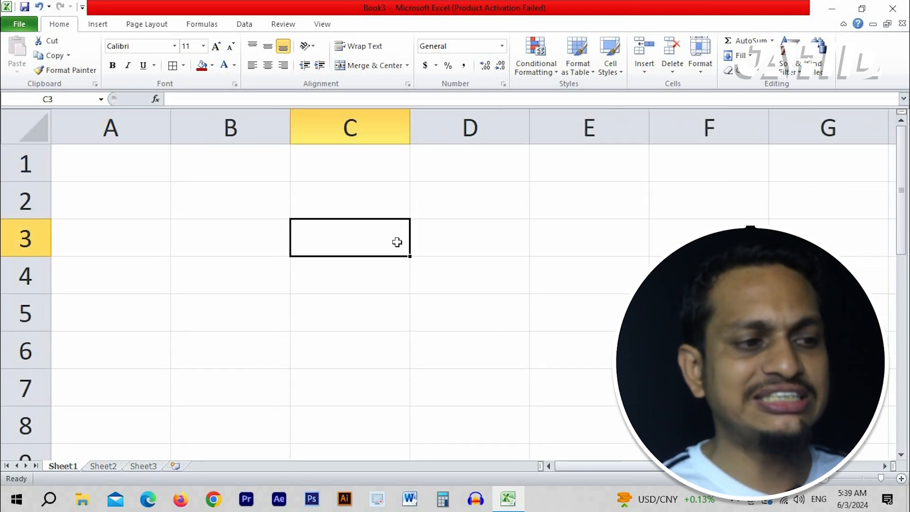
{"action": "type", "text": "20"}
{"action": "key", "text": "Tab"}
{"action": "type", "text": "10"}
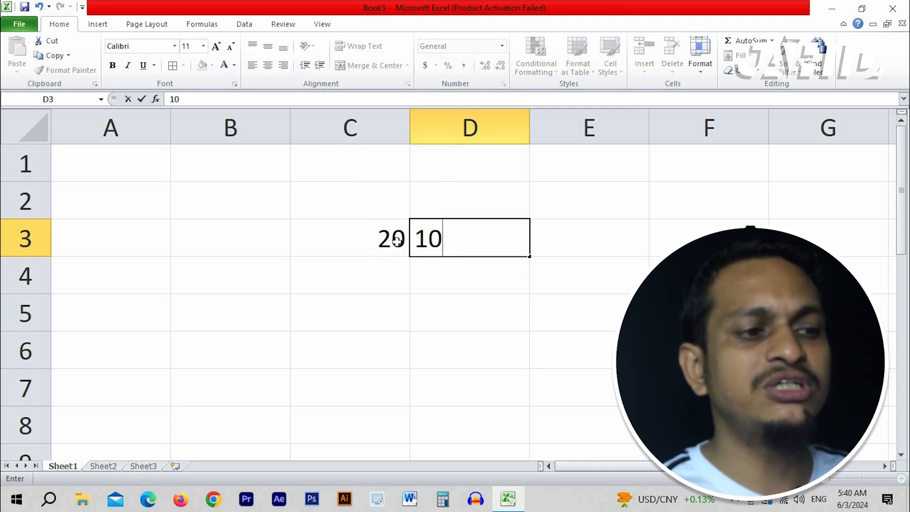
{"action": "key", "text": "Return"}
Add the two numbers with the formula =C3+D3 in cell B4
{"action": "left_click", "coordinate": [323, 364]}
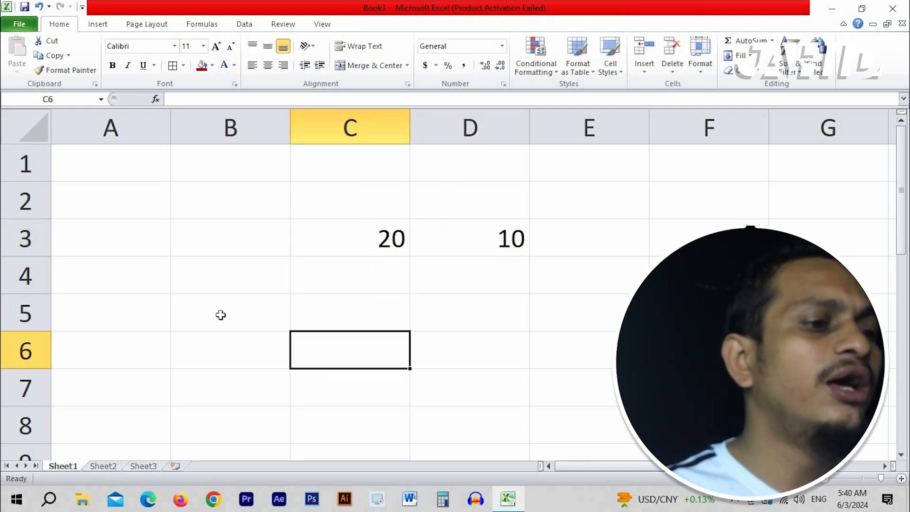
{"action": "left_click", "coordinate": [203, 275]}
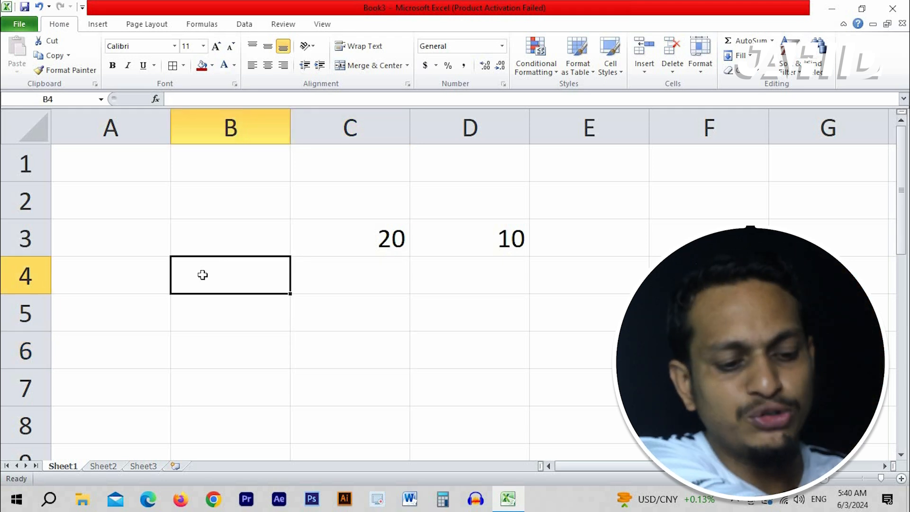
{"action": "type", "text": "="}
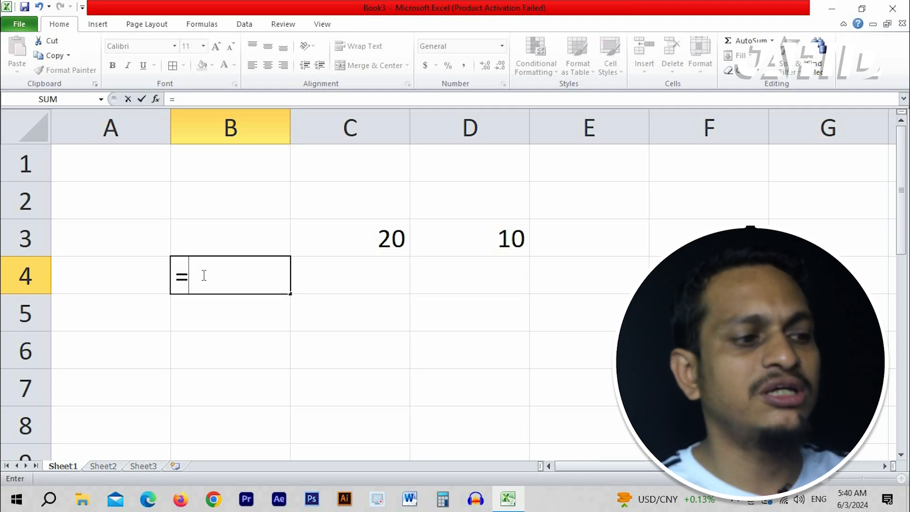
{"action": "left_click", "coordinate": [373, 244]}
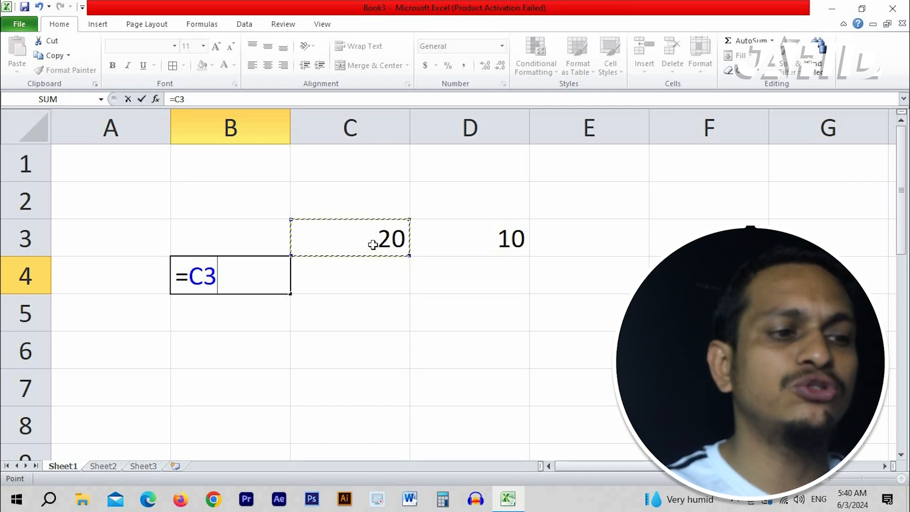
{"action": "type", "text": "+"}
{"action": "left_click", "coordinate": [449, 245]}
{"action": "key", "text": "Return"}
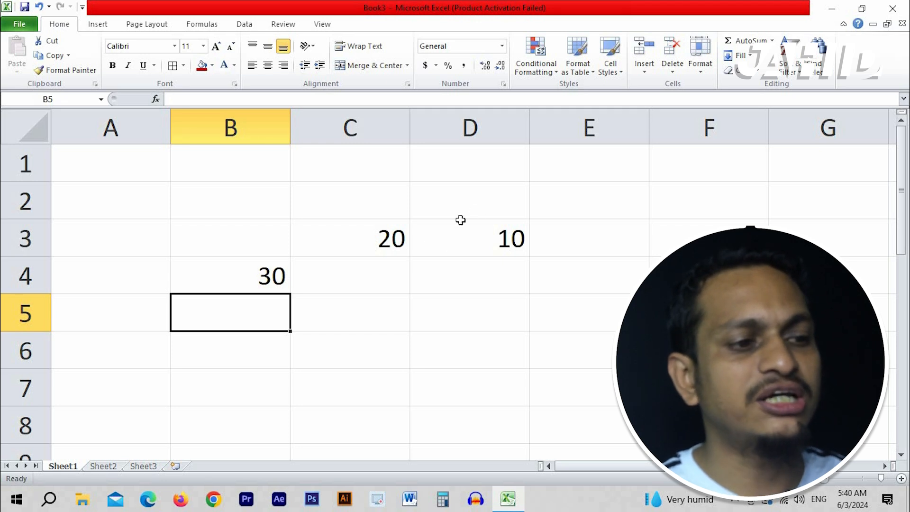
Subtract the second number from the first with the formula =C3-D3 in cell C4
{"action": "left_click", "coordinate": [386, 268]}
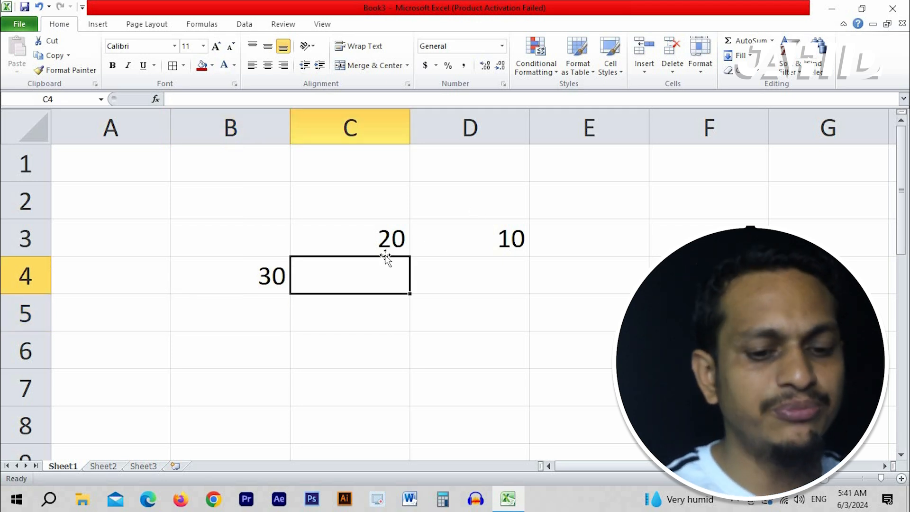
{"action": "type", "text": "="}
{"action": "left_click", "coordinate": [383, 242]}
{"action": "type", "text": "-"}
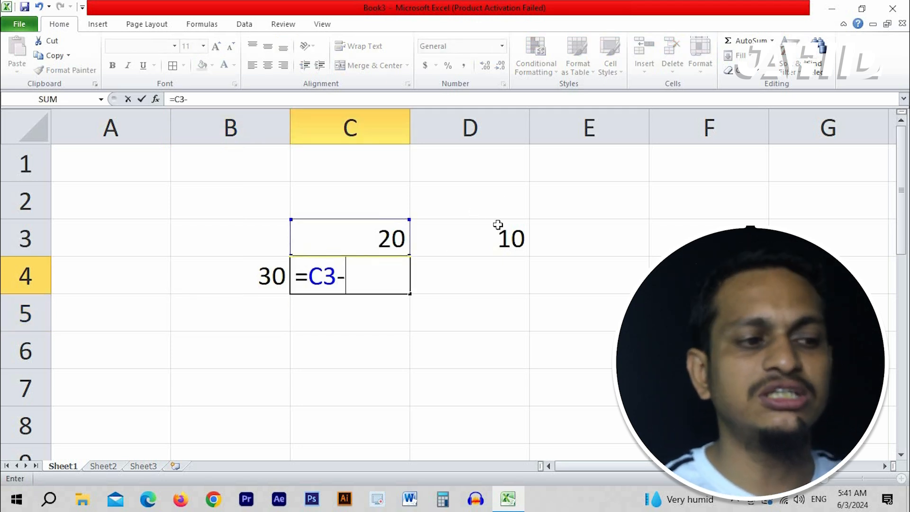
{"action": "left_click", "coordinate": [498, 224]}
{"action": "key", "text": "Return"}
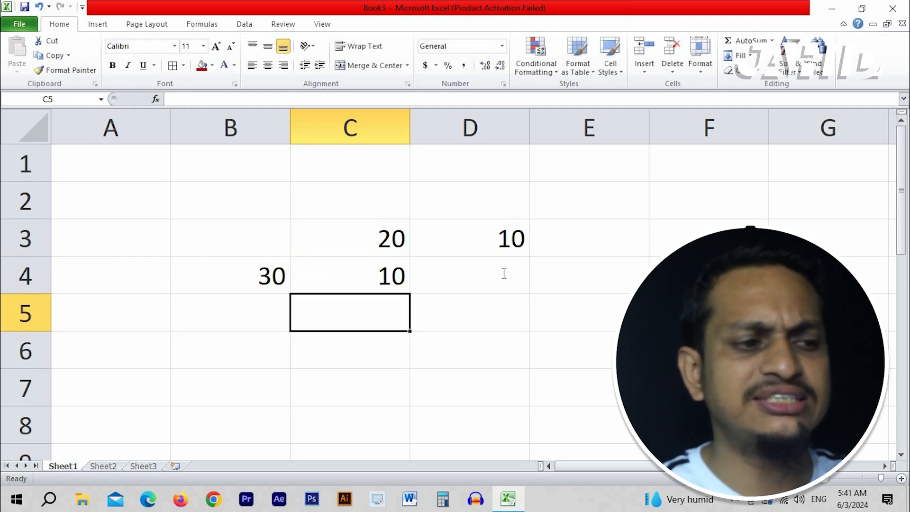
Multiply the two numbers with the formula =C3*D3 in cell D4
{"action": "left_click", "coordinate": [504, 273]}
{"action": "type", "text": "="}
{"action": "left_click", "coordinate": [383, 239]}
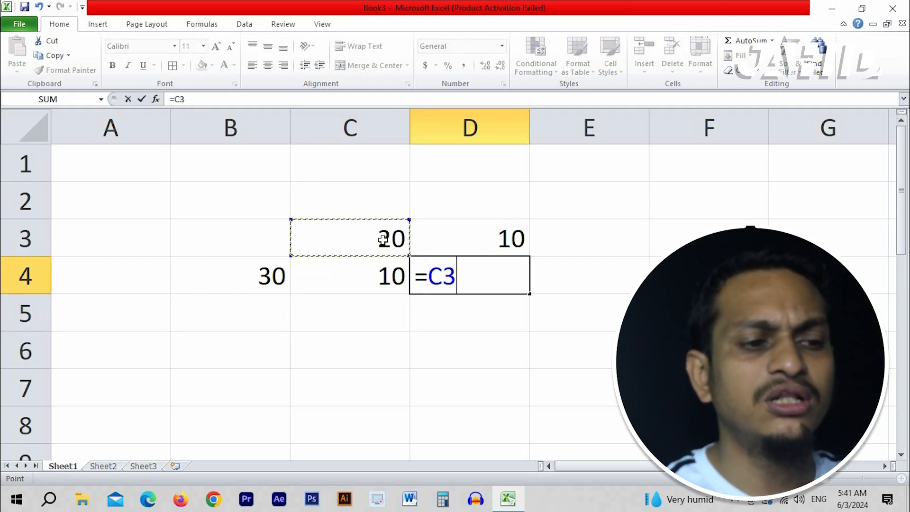
{"action": "type", "text": "*"}
{"action": "left_click", "coordinate": [463, 246]}
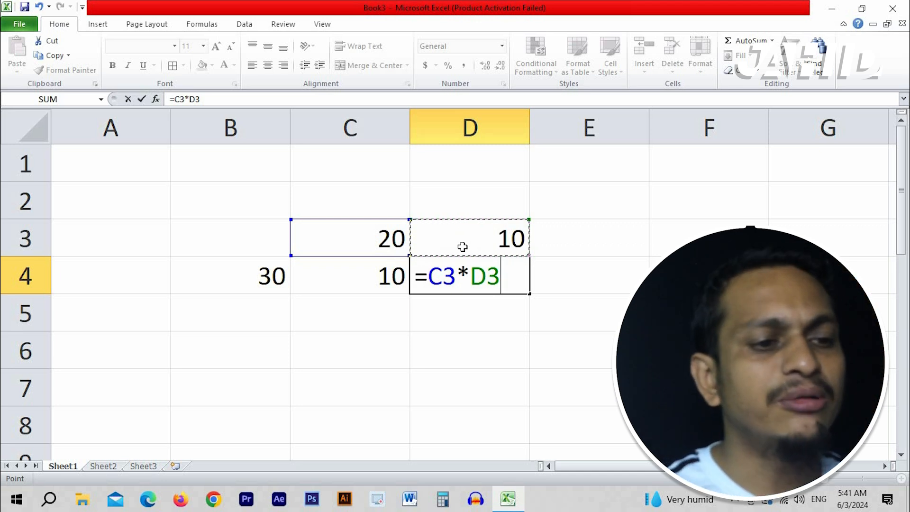
{"action": "key", "text": "Return"}
Divide the first number by the second with the formula =C3/D3 in cell E4
{"action": "left_click", "coordinate": [592, 274]}
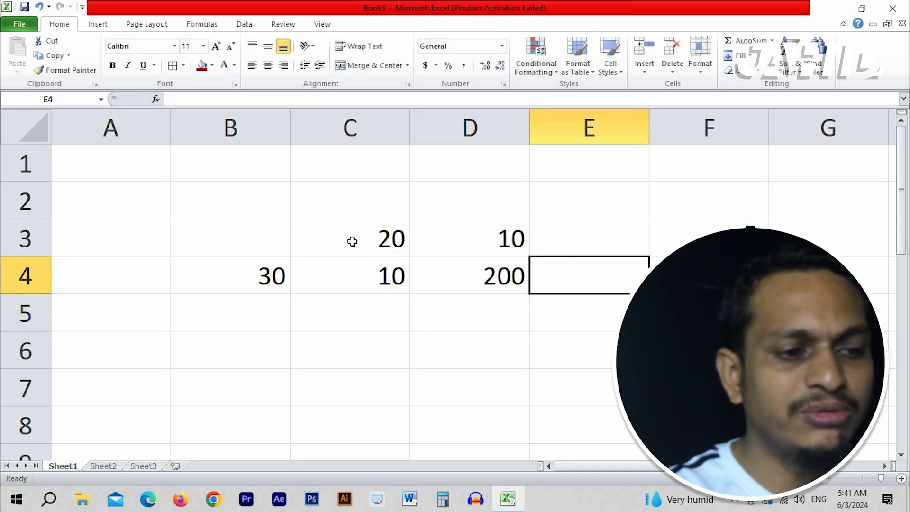
{"action": "type", "text": "="}
{"action": "left_click", "coordinate": [351, 237]}
{"action": "type", "text": "/"}
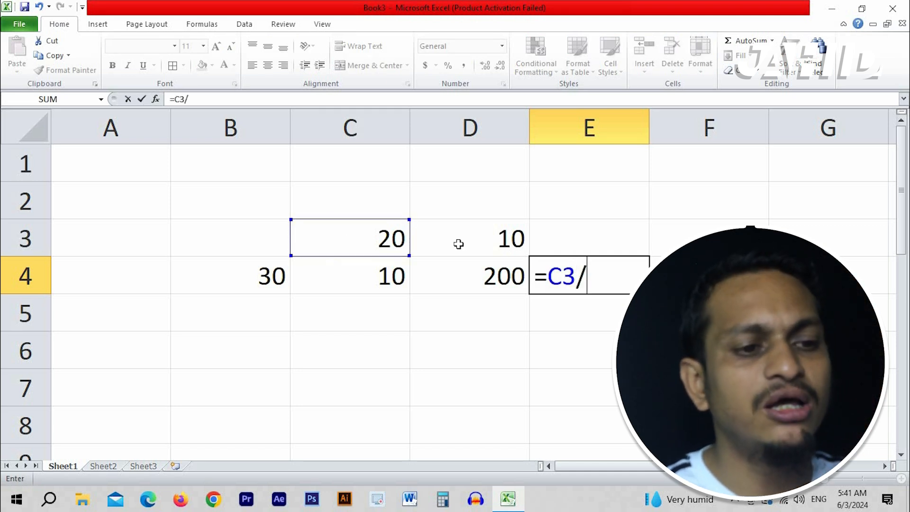
{"action": "left_click", "coordinate": [468, 244]}
{"action": "key", "text": "Return"}
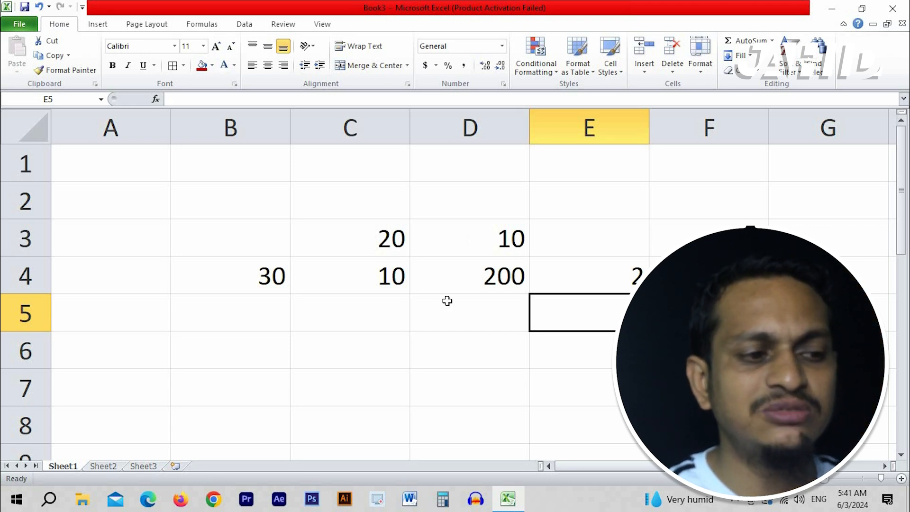
Examine the addition formula in B4 and highlight the four calculated results in B4:E4
{"action": "left_click", "coordinate": [354, 353]}
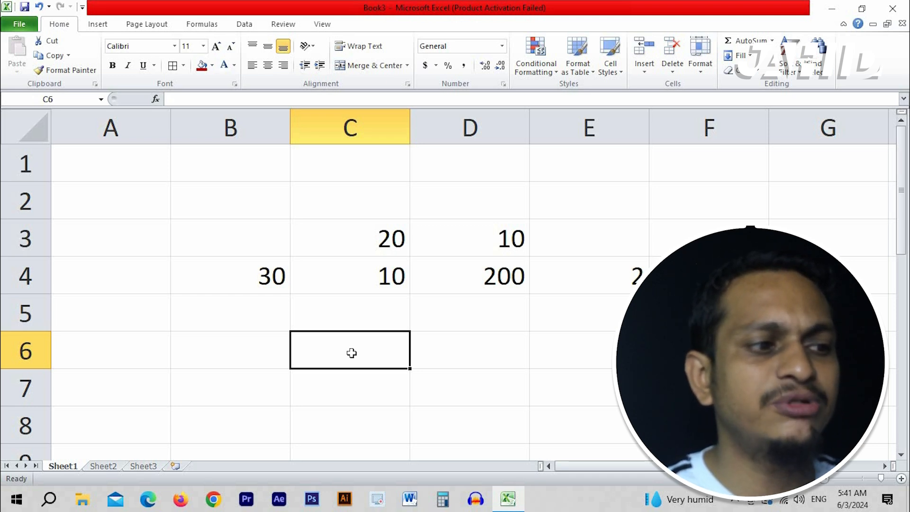
{"action": "left_click", "coordinate": [265, 285]}
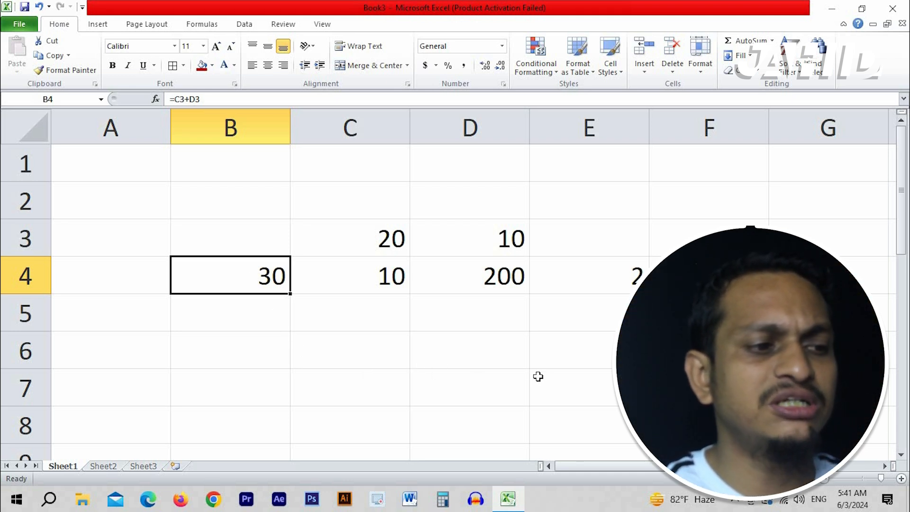
{"action": "left_click", "coordinate": [315, 336]}
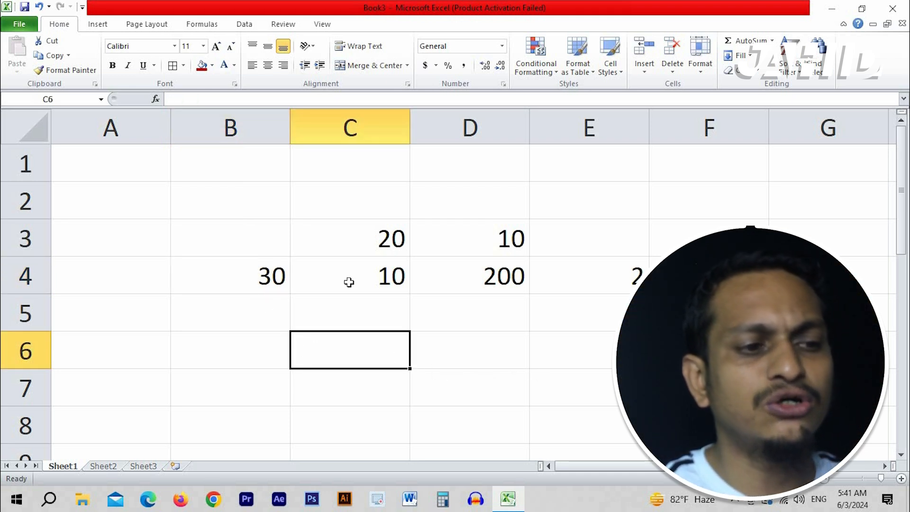
{"action": "key", "text": "Left"}
{"action": "key", "text": "Up"}
{"action": "key", "text": "Up"}
{"action": "key", "text": "Right"}
{"action": "key", "text": "Right"}
{"action": "key", "text": "Right"}
{"action": "key", "text": "Left"}
{"action": "key", "text": "Left"}
{"action": "key", "text": "Left"}
{"action": "key", "text": "shift+Right"}
{"action": "key", "text": "shift+Down"}
{"action": "left_click", "coordinate": [614, 283], "text": "shift"}
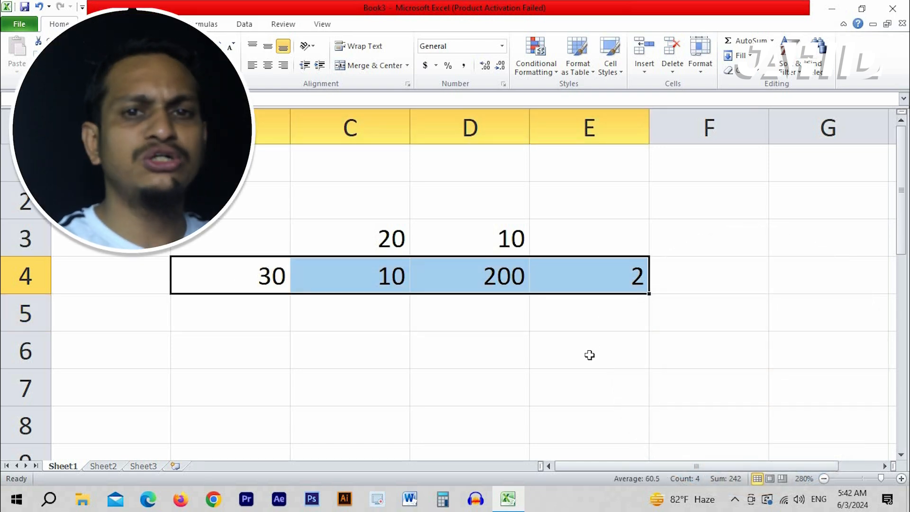
{"action": "left_click", "coordinate": [590, 356]}
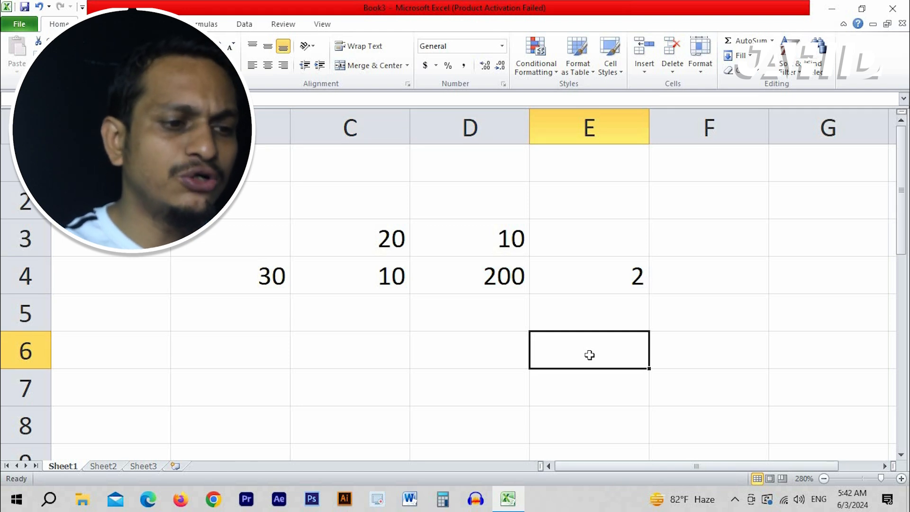
Total the four results in row 4 with the formula =SUM(B4:E4) in cell D7
{"action": "left_click", "coordinate": [482, 388]}
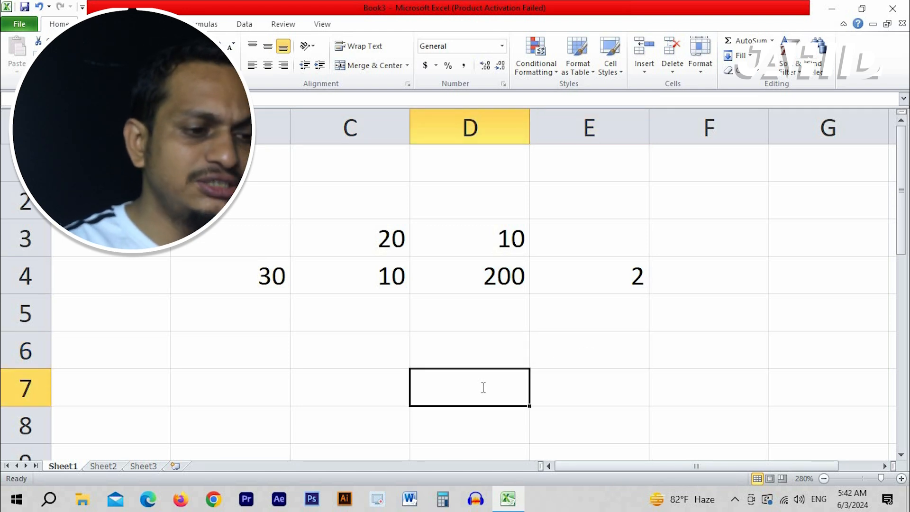
{"action": "type", "text": "=-"}
{"action": "key", "text": "BackSpace"}
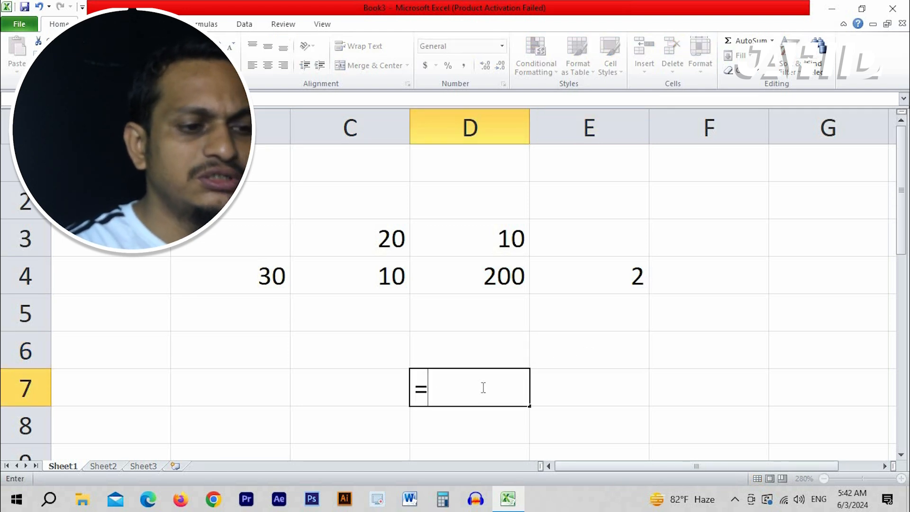
{"action": "type", "text": "sum"}
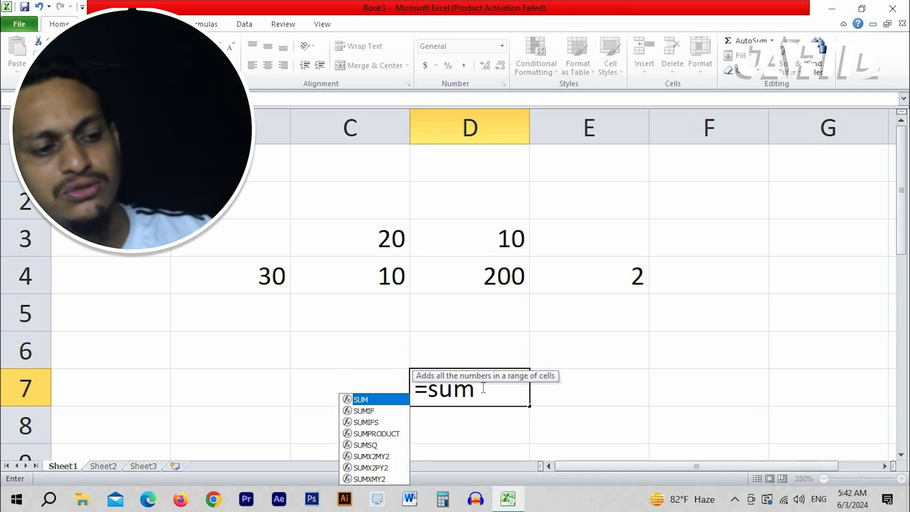
{"action": "key", "text": "Tab"}
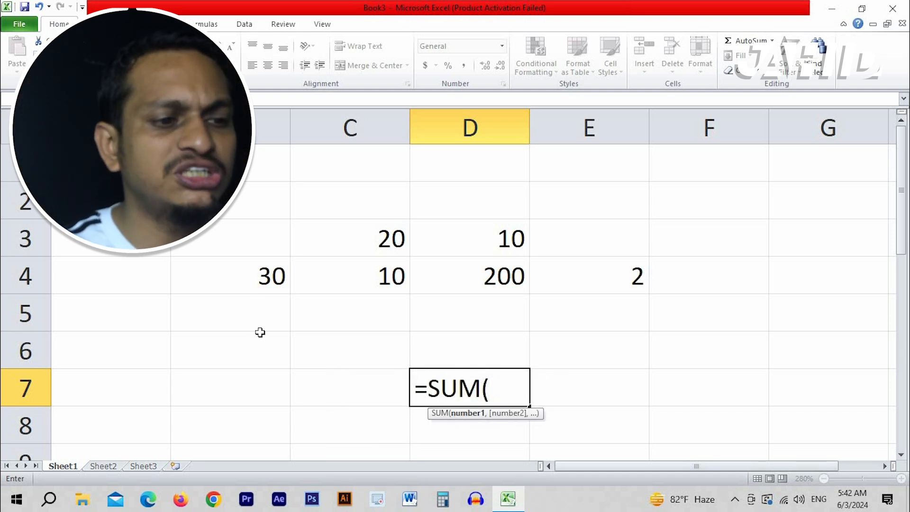
{"action": "left_click_drag", "start_coordinate": [248, 266], "coordinate": [602, 270]}
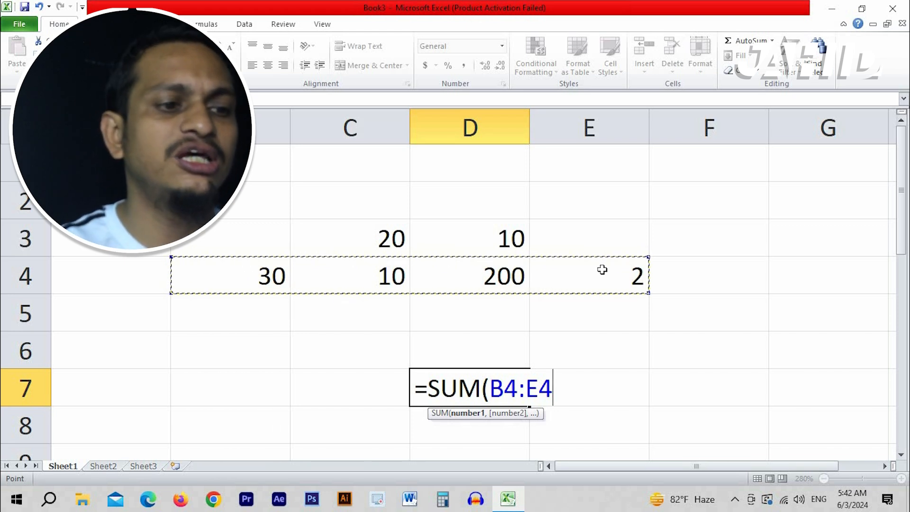
{"action": "key", "text": "Return"}
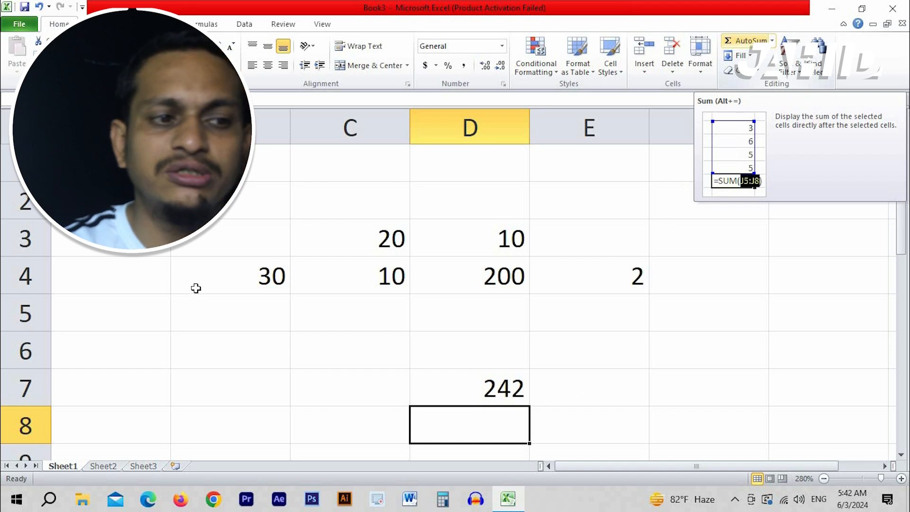
Use AutoSum on the row 4 results B4:E4 to place their total in cell F4
{"action": "left_click_drag", "start_coordinate": [230, 282], "coordinate": [693, 277]}
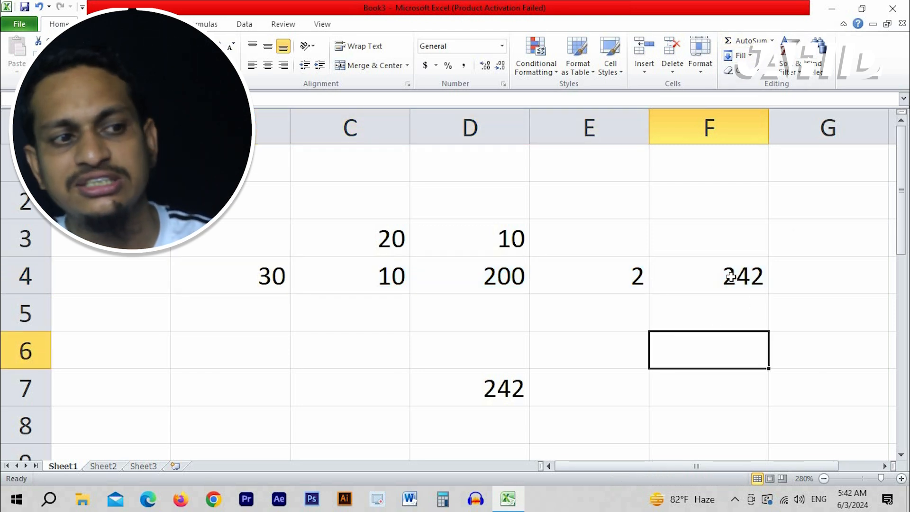
{"action": "left_click", "coordinate": [732, 276]}
Enter the values 60, 50, 30 and 30 down column C in cells C7 to C10
{"action": "scroll", "coordinate": [476, 321], "scroll_direction": "down", "scroll_amount": 2}
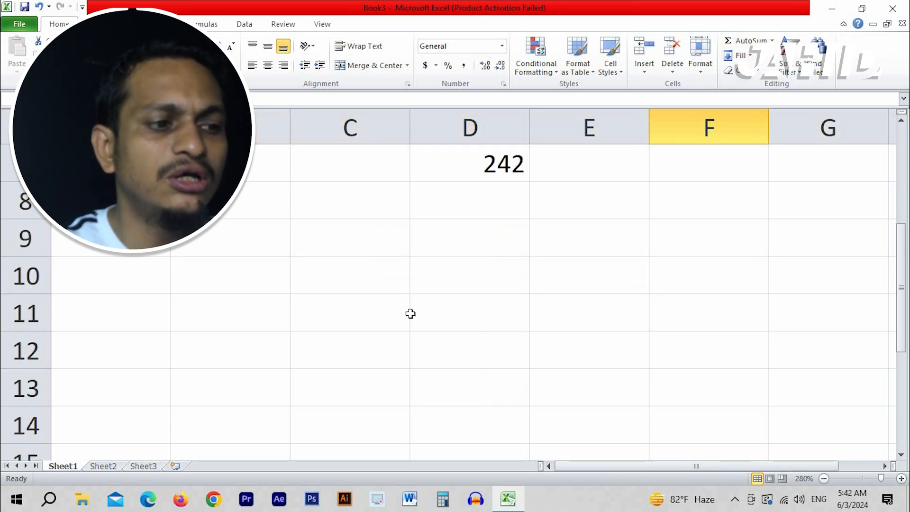
{"action": "scroll", "coordinate": [349, 280], "scroll_direction": "up", "scroll_amount": 1}
{"action": "left_click", "coordinate": [349, 280]}
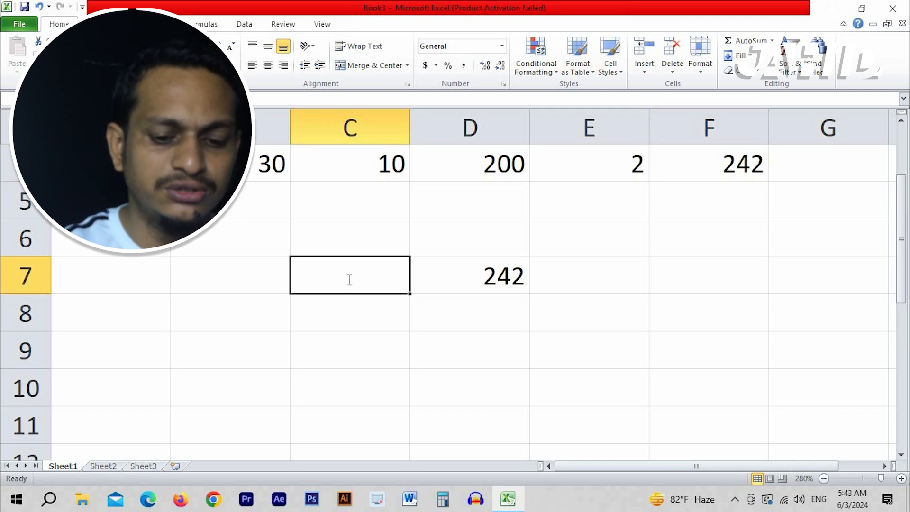
{"action": "type", "text": "60"}
{"action": "key", "text": "Return"}
{"action": "type", "text": "50"}
{"action": "key", "text": "Return"}
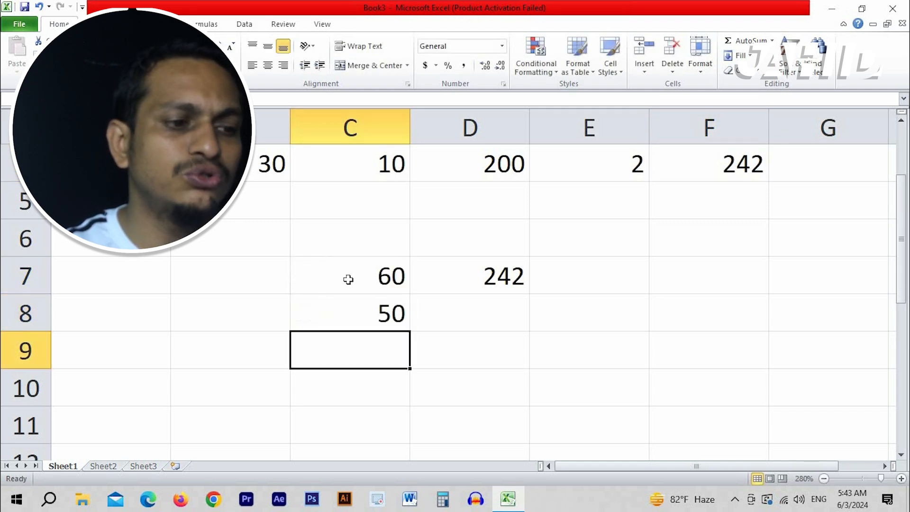
{"action": "type", "text": "30"}
{"action": "key", "text": "Return"}
{"action": "type", "text": "30"}
{"action": "key", "text": "Return"}
Use AutoSum on the column values C7:C10 to place their total in cell C11
{"action": "key", "text": "Up"}
{"action": "key", "text": "Up"}
{"action": "key", "text": "Up"}
{"action": "key", "text": "Up"}
{"action": "key", "text": "shift+Down"}
{"action": "key", "text": "shift+Down"}
{"action": "key", "text": "shift+Down"}
{"action": "key", "text": "shift+Down"}
{"action": "left_click", "coordinate": [748, 41]}
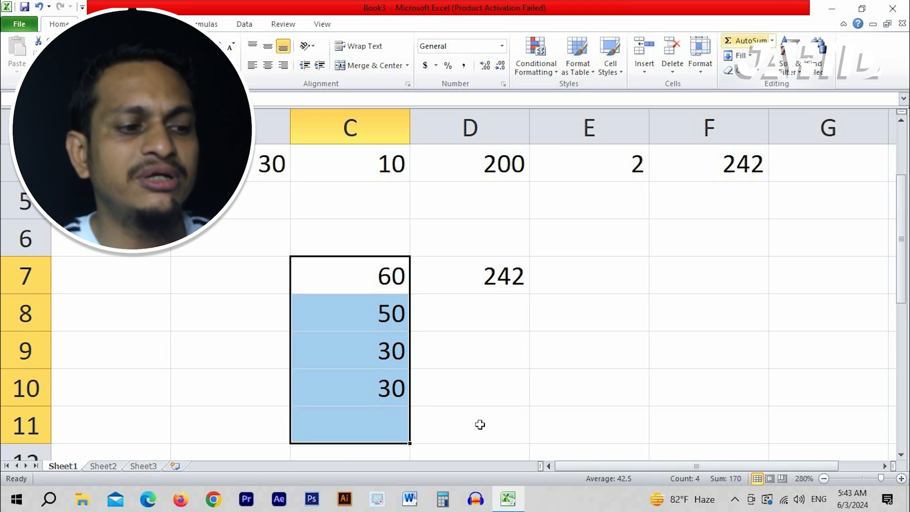
{"action": "key", "text": "Right"}
{"action": "left_click", "coordinate": [387, 427]}
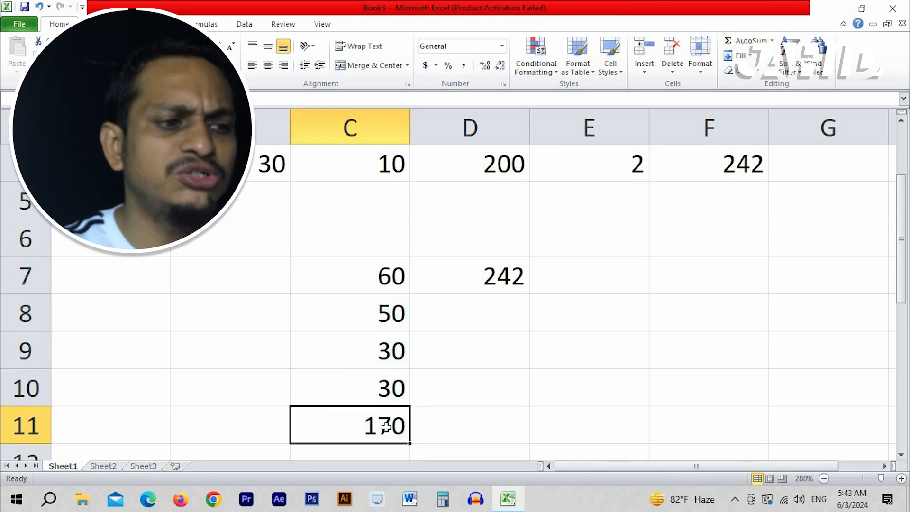
{"action": "left_click", "coordinate": [451, 335]}
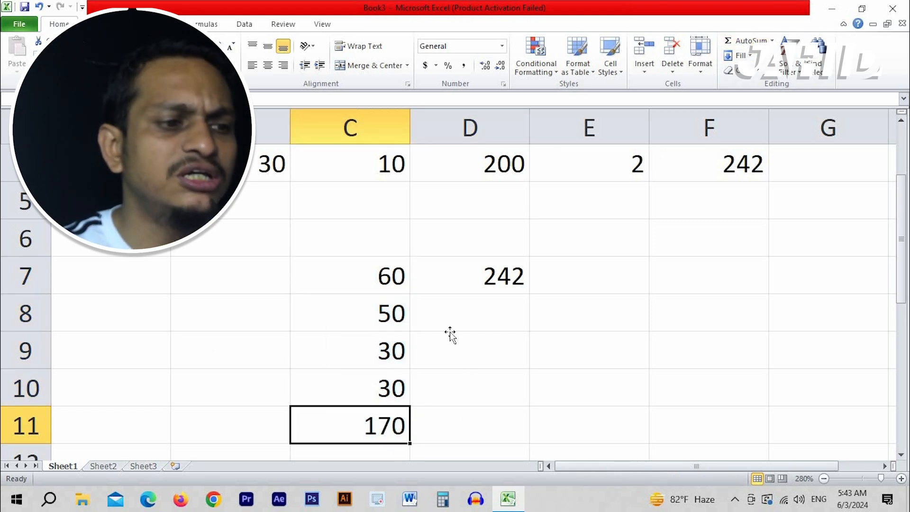
{"action": "left_click", "coordinate": [383, 280]}
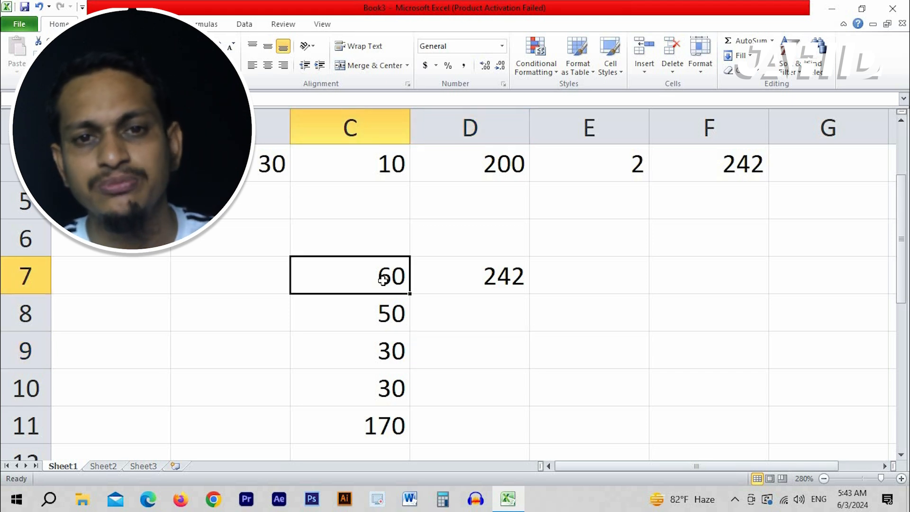
{"action": "key", "text": "Right"}
{"action": "key", "text": "Right"}
{"action": "key", "text": "Right"}
{"action": "key", "text": "Right"}
{"action": "key", "text": "Right"}
{"action": "key", "text": "Return"}
{"action": "key", "text": "Down"}
{"action": "key", "text": "Down"}
{"action": "key", "text": "Down"}
{"action": "key", "text": "Down"}
{"action": "key", "text": "Down"}
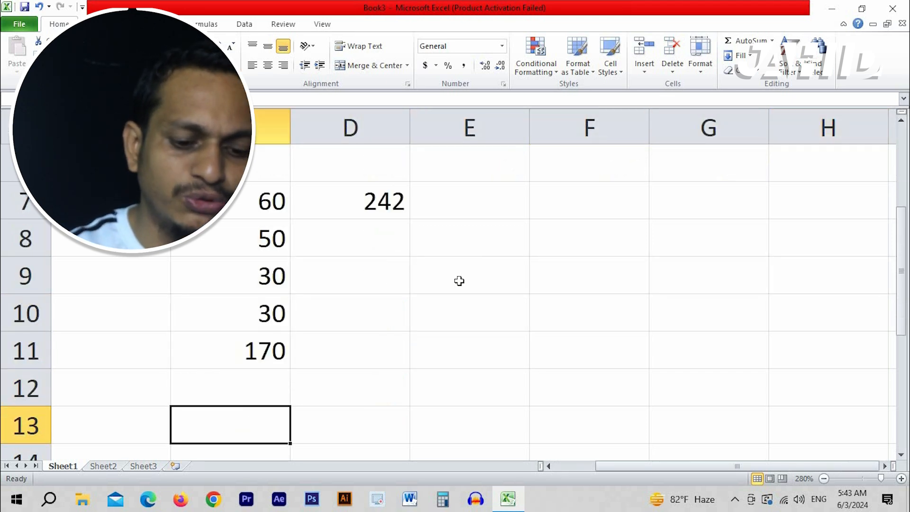
{"action": "left_click", "coordinate": [459, 280]}
{"action": "key", "text": "Up"}
{"action": "key", "text": "Right"}
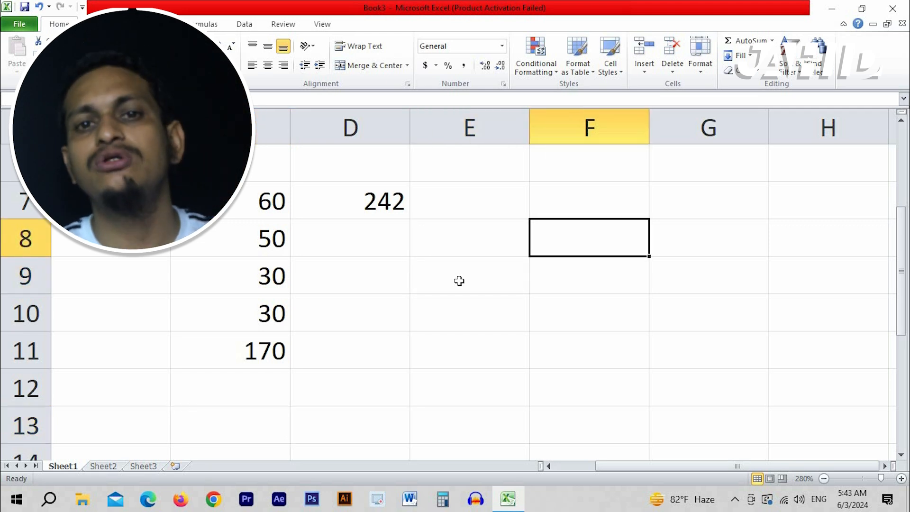
{"action": "key", "text": "Down"}
{"action": "key", "text": "Left"}
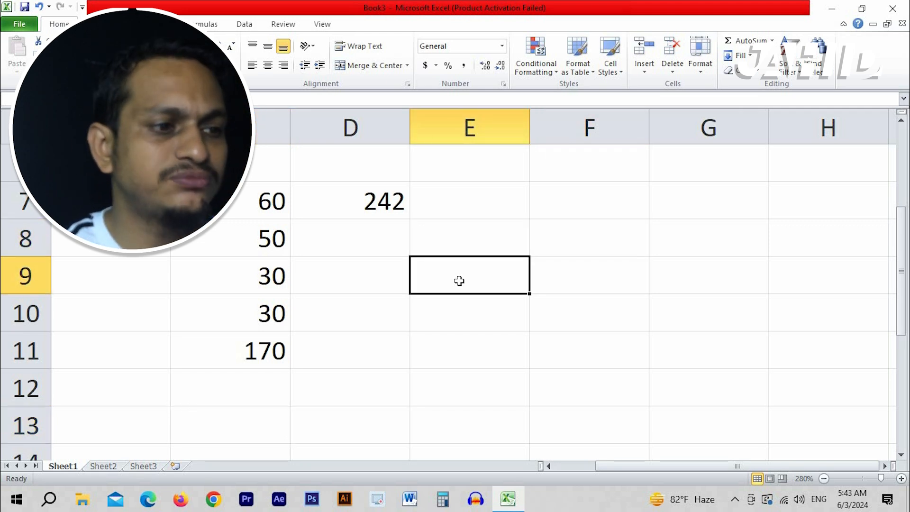
Clear all earlier example values and formulas from the range B3:F11
{"action": "scroll", "coordinate": [214, 262], "scroll_direction": "up", "scroll_amount": 2}
{"action": "scroll", "coordinate": [214, 262], "scroll_direction": "down", "scroll_amount": 1}
{"action": "scroll", "coordinate": [215, 262], "scroll_direction": "up", "scroll_amount": 1}
{"action": "left_click_drag", "start_coordinate": [114, 240], "coordinate": [586, 384]}
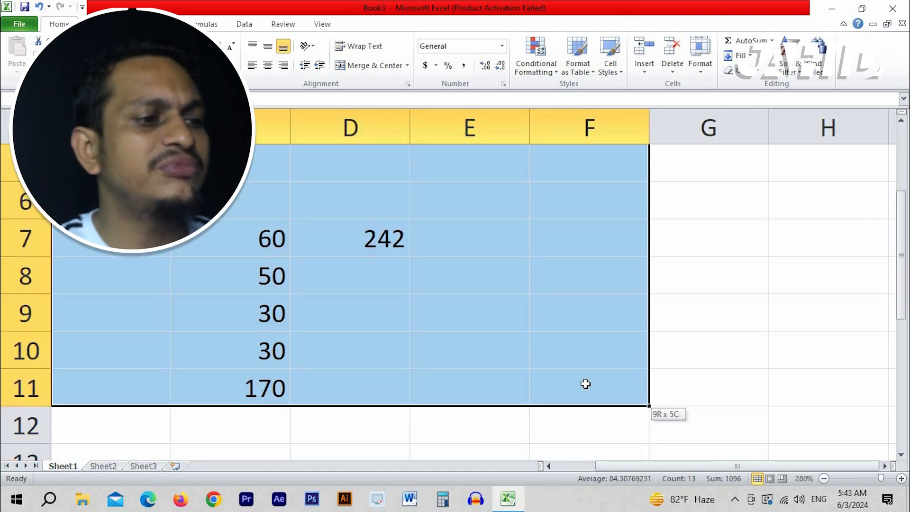
{"action": "key", "text": "Delete"}
{"action": "left_click", "coordinate": [586, 384]}
Enter 120 in cell D2 and the percentage 3% in cell F3
{"action": "left_click", "coordinate": [328, 208]}
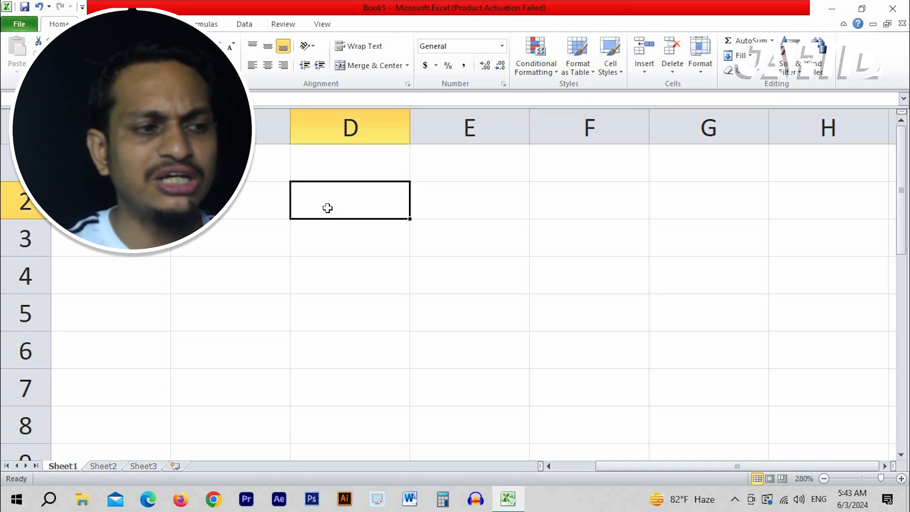
{"action": "type", "text": "120"}
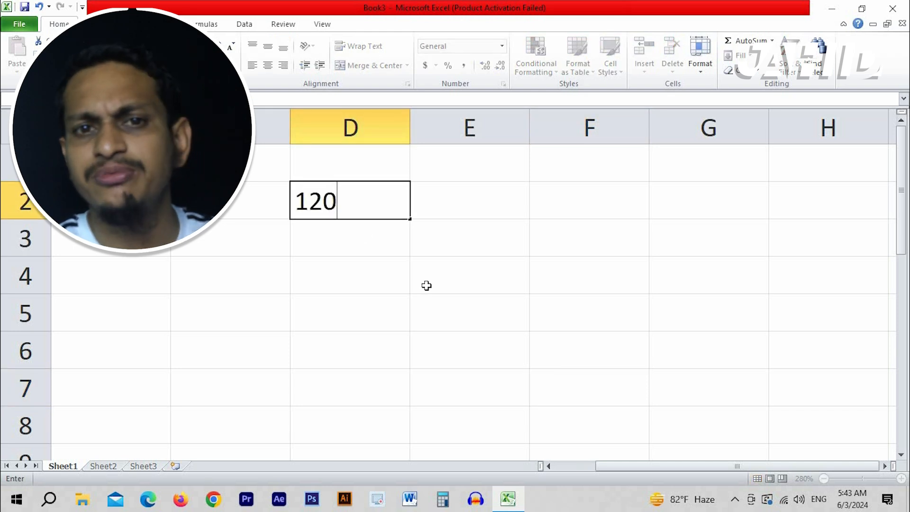
{"action": "left_click", "coordinate": [476, 294]}
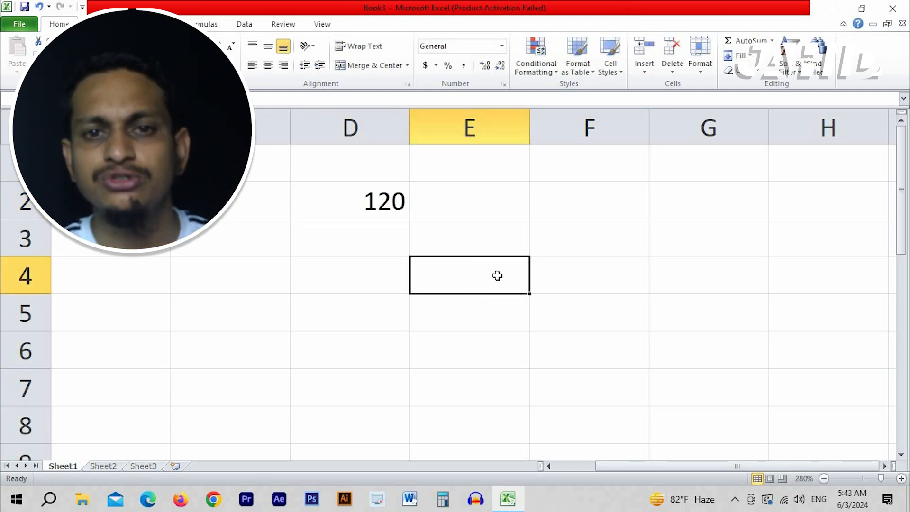
{"action": "left_click", "coordinate": [583, 243]}
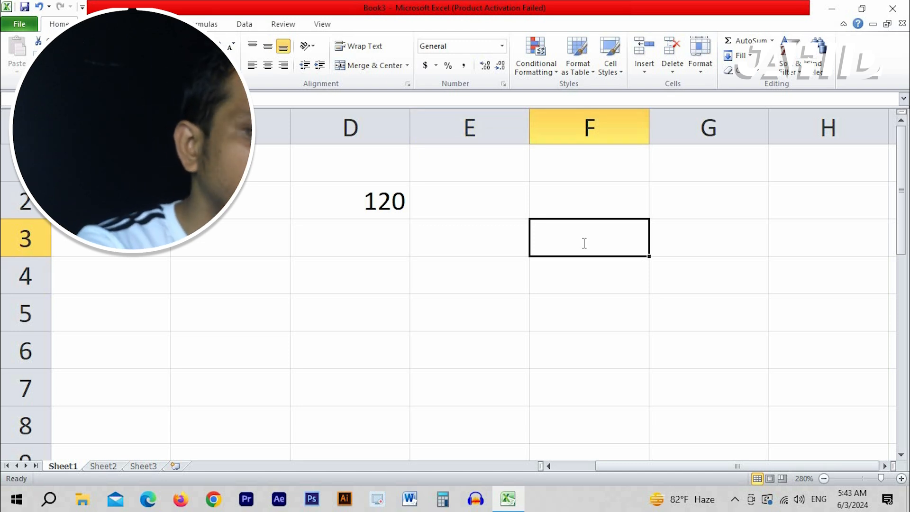
{"action": "type", "text": "3%"}
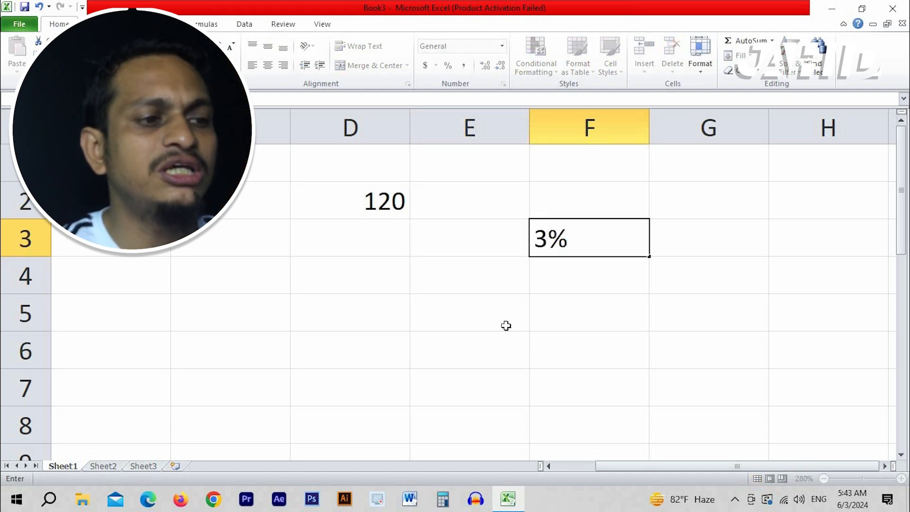
{"action": "left_click", "coordinate": [470, 310]}
{"action": "left_click", "coordinate": [379, 207]}
{"action": "left_click", "coordinate": [629, 246]}
Calculate the percentage of the amount in cell D4 with the formula =D2*F3
{"action": "left_click", "coordinate": [383, 283]}
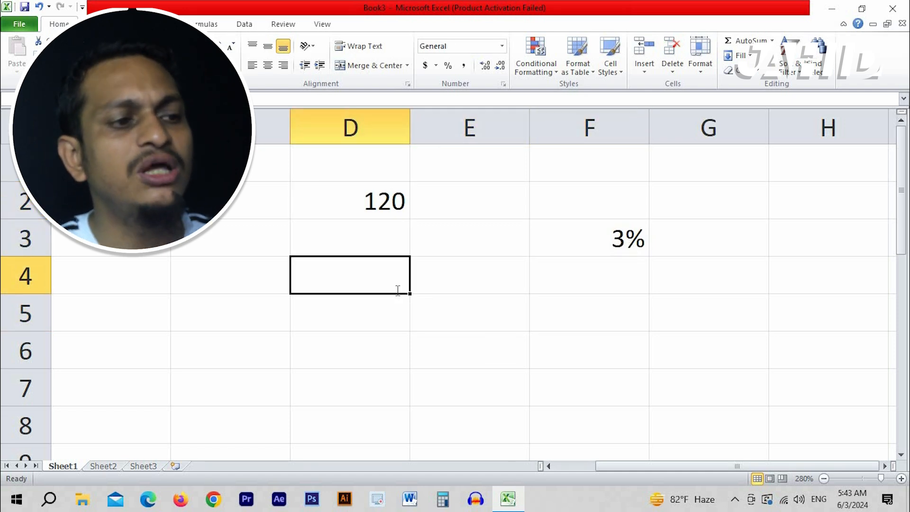
{"action": "type", "text": "="}
{"action": "left_click", "coordinate": [373, 202]}
{"action": "type", "text": "*"}
{"action": "left_click", "coordinate": [591, 242]}
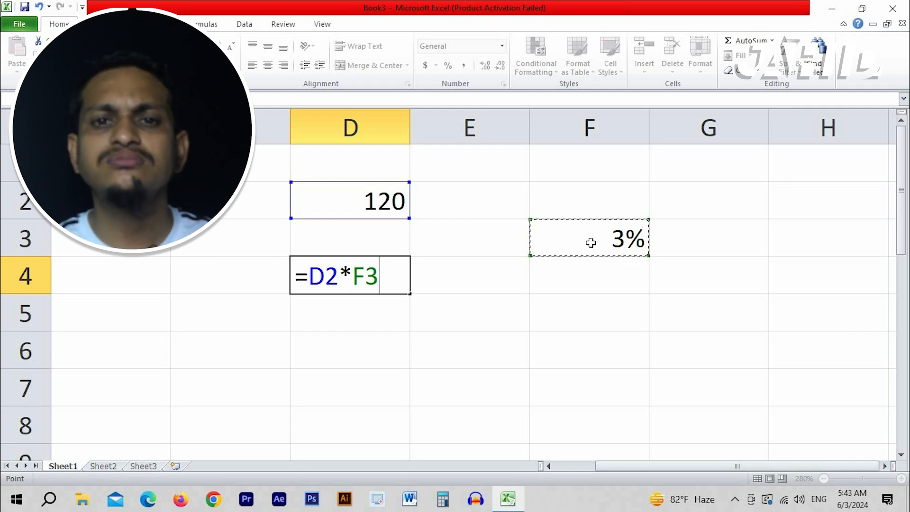
{"action": "key", "text": "Return"}
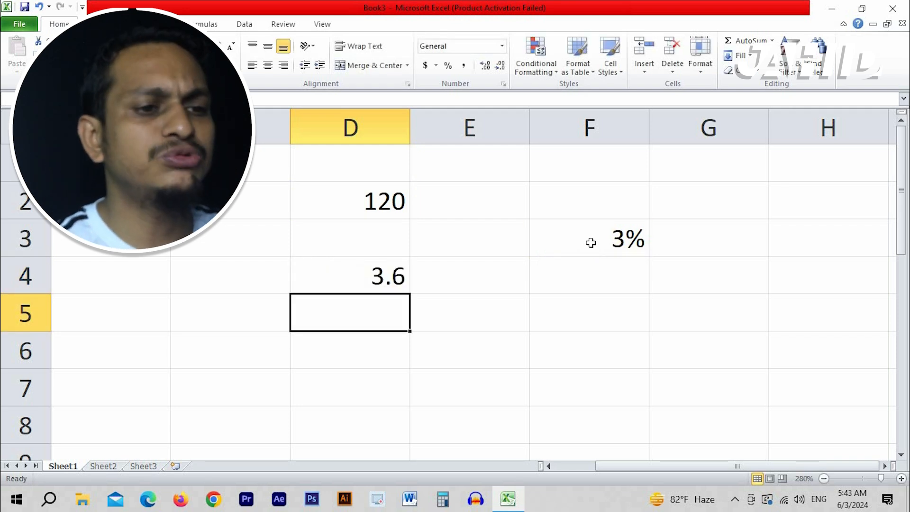
Calculate the same percentage in cell D5 with the rate written directly in the formula, =D2*3%
{"action": "left_click", "coordinate": [617, 240]}
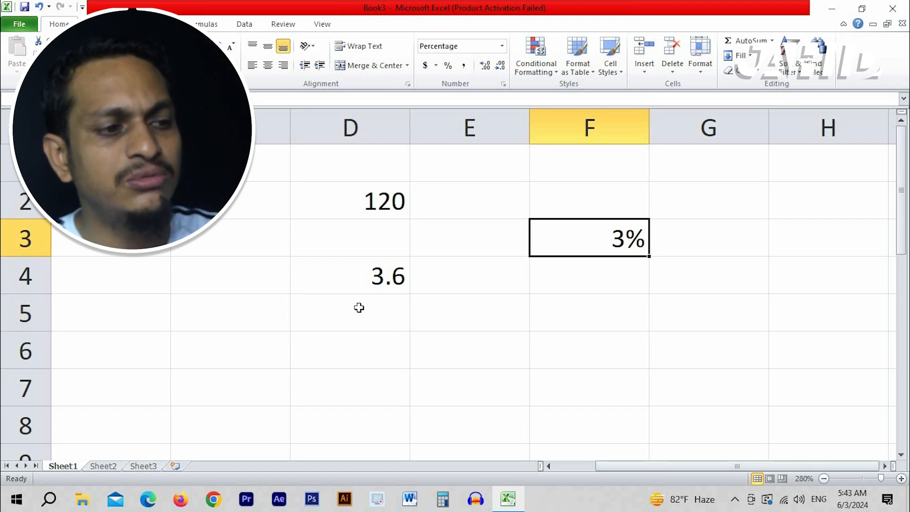
{"action": "left_click", "coordinate": [359, 308]}
{"action": "type", "text": "="}
{"action": "left_click", "coordinate": [379, 200]}
{"action": "type", "text": "*3%"}
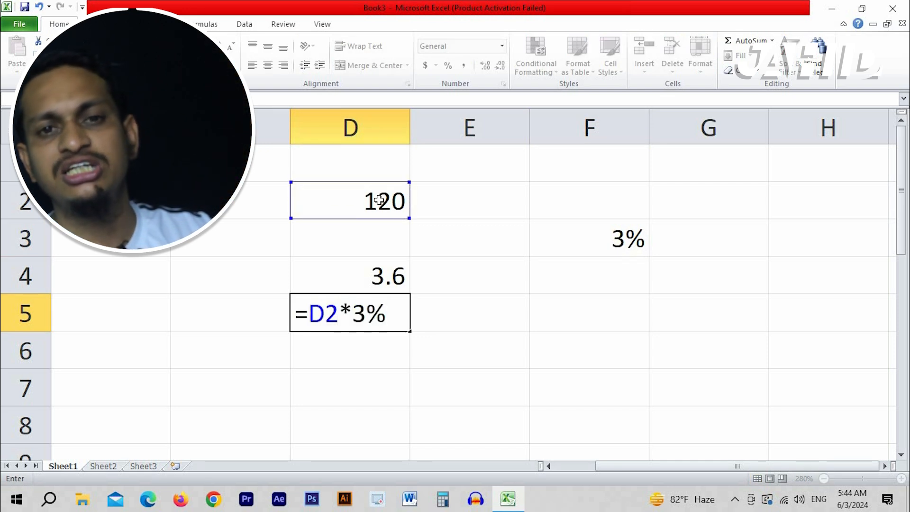
{"action": "key", "text": "Return"}
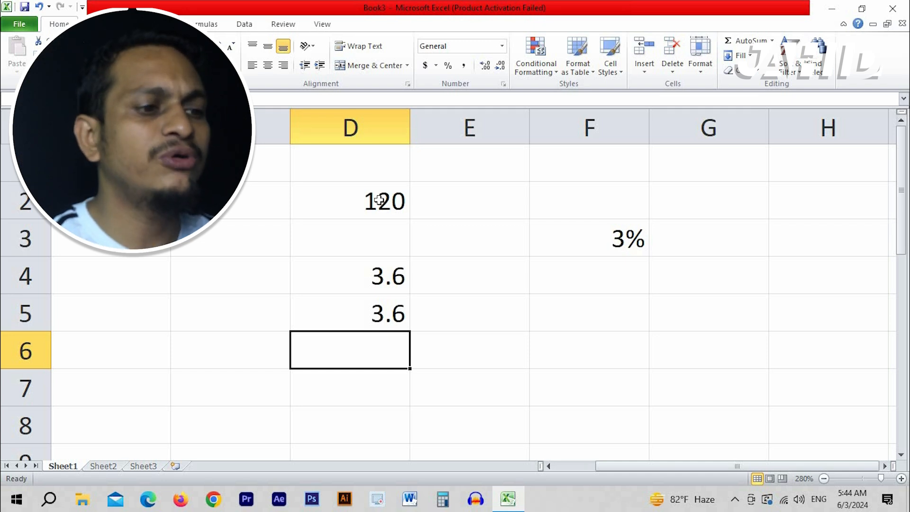
{"action": "key", "text": "Up"}
{"action": "key", "text": "Up"}
{"action": "left_click", "coordinate": [603, 237]}
{"action": "left_click", "coordinate": [360, 313]}
{"action": "left_click", "coordinate": [366, 276]}
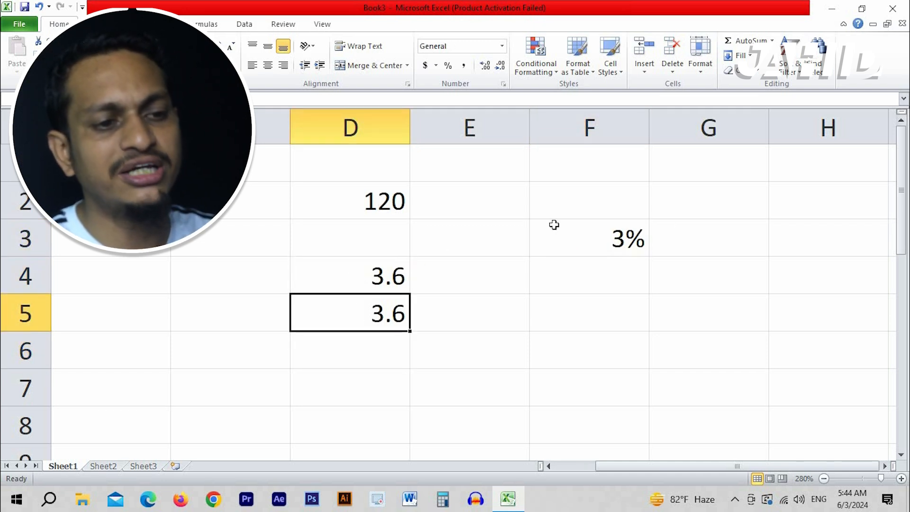
Change the percentage in cell F3 to 5% and check the linked formula cell D4
{"action": "left_click", "coordinate": [604, 235]}
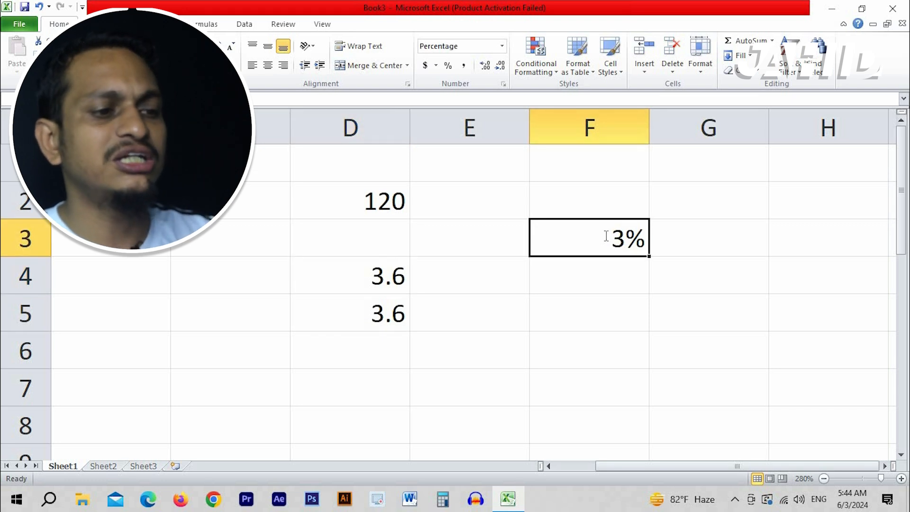
{"action": "type", "text": "5"}
{"action": "key", "text": "Return"}
{"action": "left_click", "coordinate": [368, 283]}
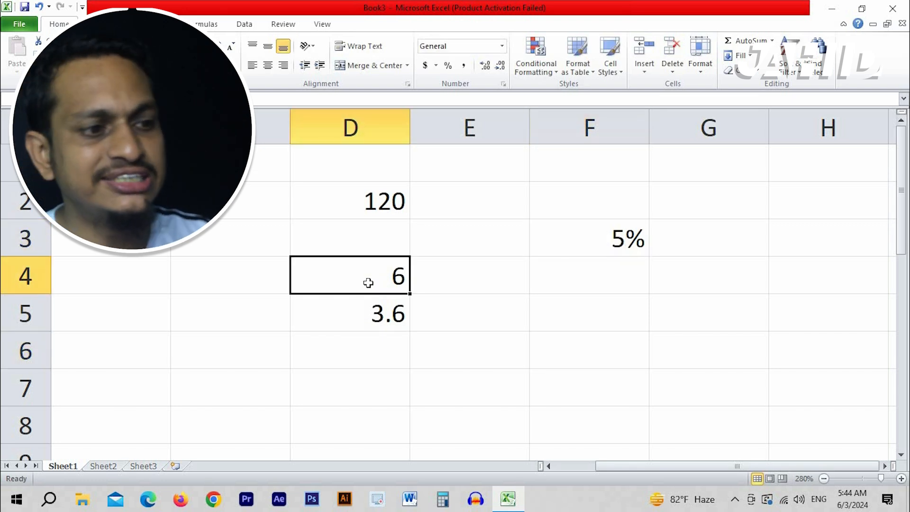
Edit the formula in cell D5 to use the rate 5%, giving =D2*5%
{"action": "left_click", "coordinate": [369, 317]}
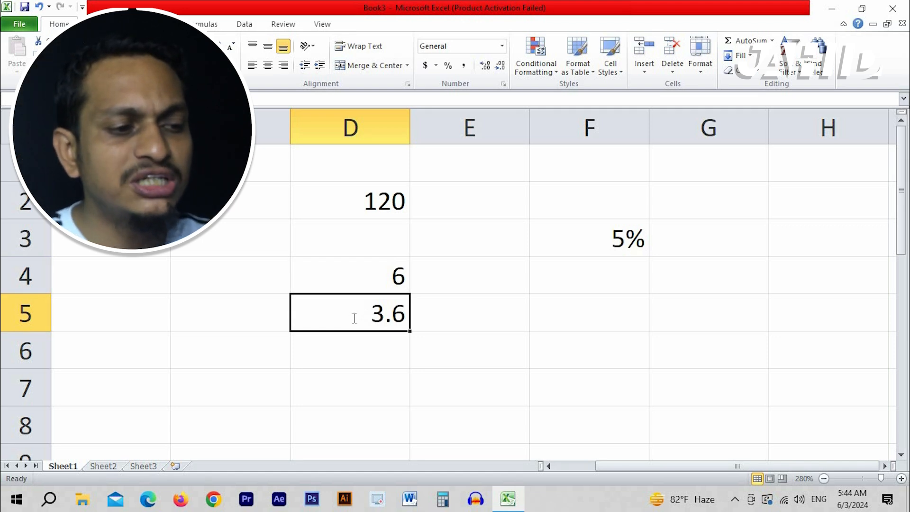
{"action": "double_click", "coordinate": [355, 318]}
{"action": "double_click", "coordinate": [362, 314]}
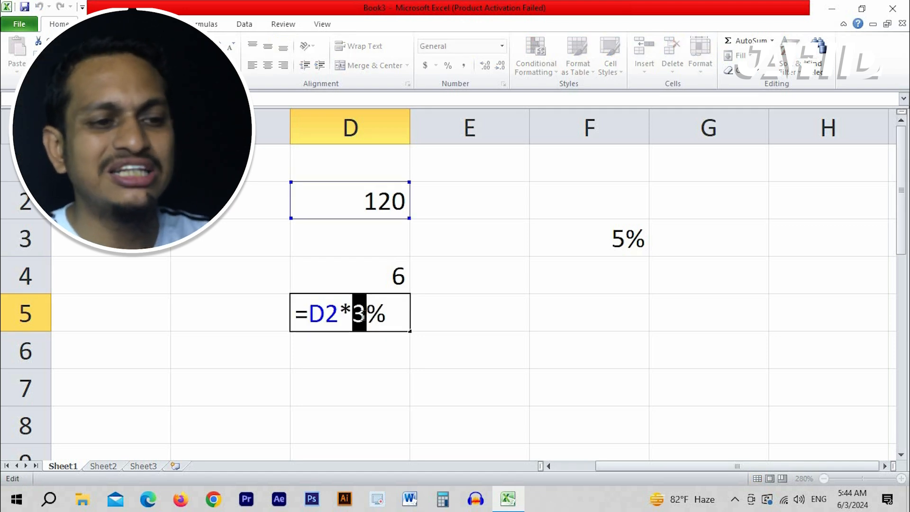
{"action": "type", "text": "5"}
{"action": "key", "text": "Return"}
{"action": "left_click", "coordinate": [579, 238]}
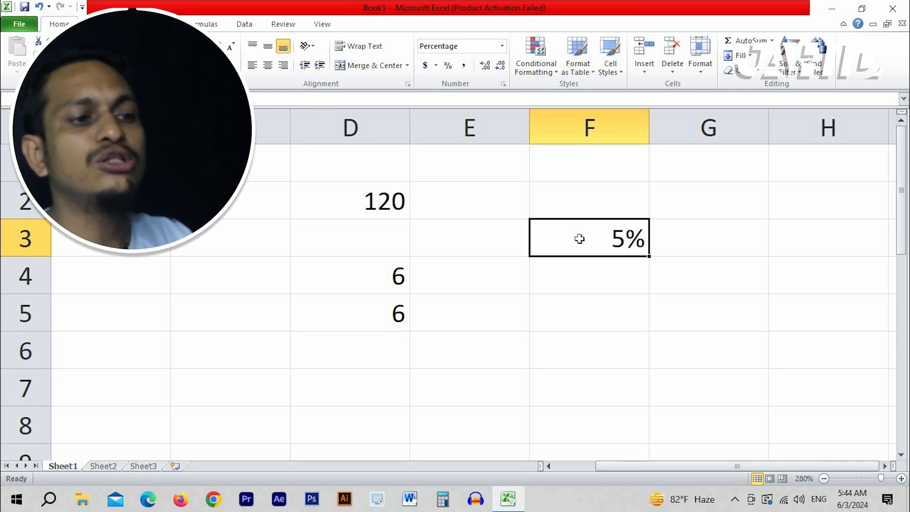
Clear the percentage example from the range D2:F5
{"action": "left_click", "coordinate": [590, 312]}
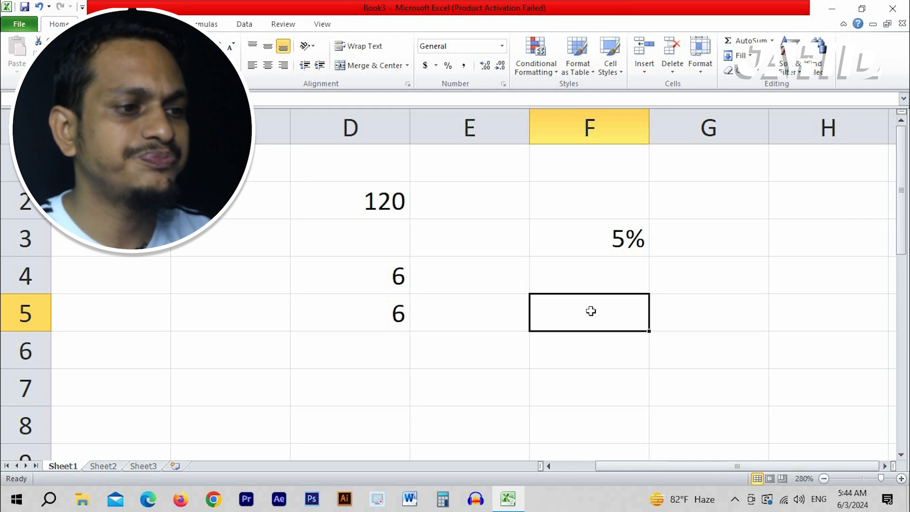
{"action": "left_click_drag", "start_coordinate": [349, 205], "coordinate": [568, 318]}
{"action": "key", "text": "Delete"}
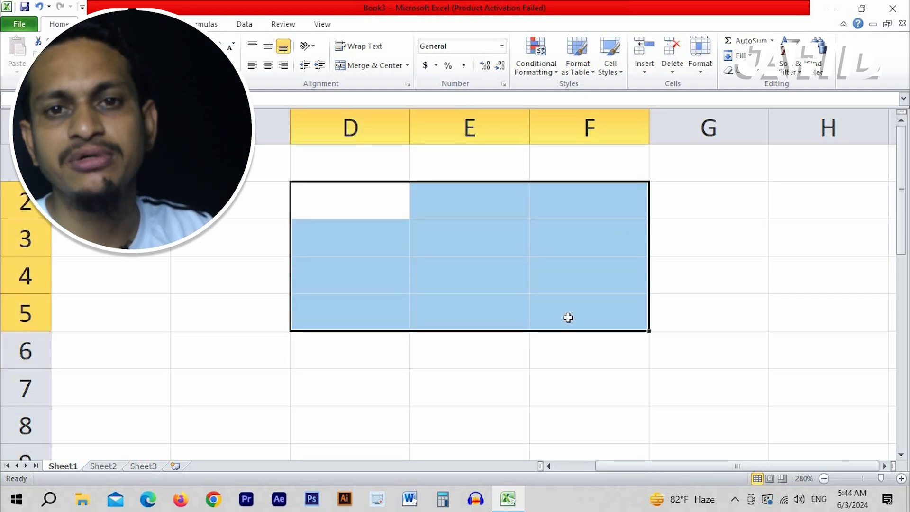